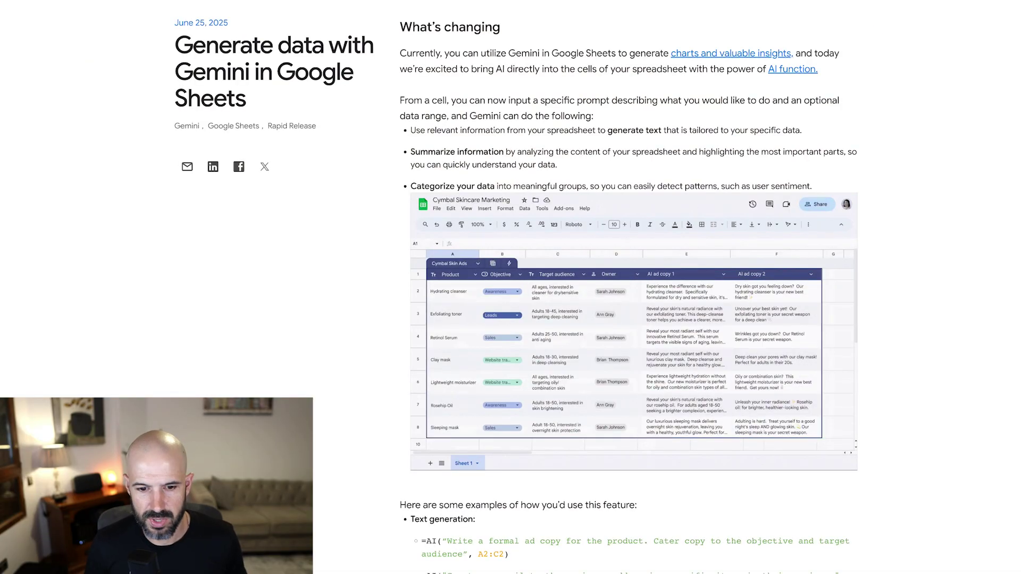
Step: Scroll the blog post to the example =AI formulas for generating, summarizing and categorizing text
scroll(970, 384, "down", 3)
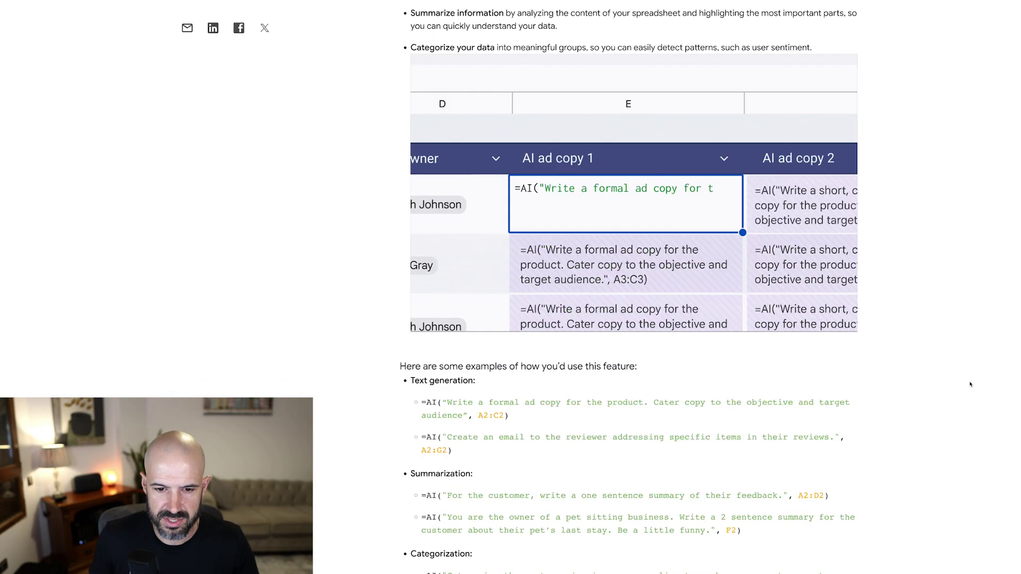
scroll(970, 384, "down", 4)
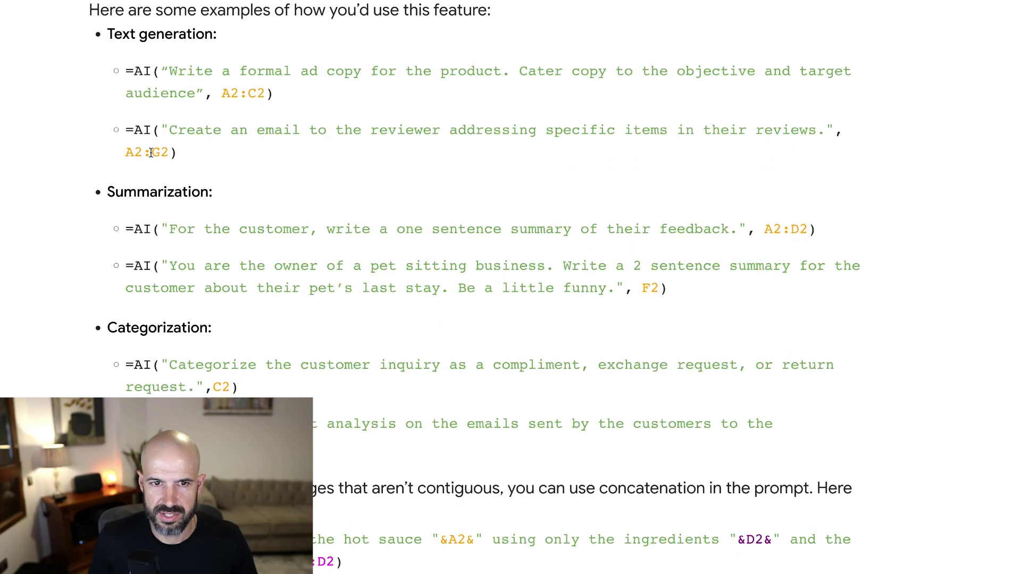
left_click_drag(85, 13, 532, 532)
left_click(531, 539)
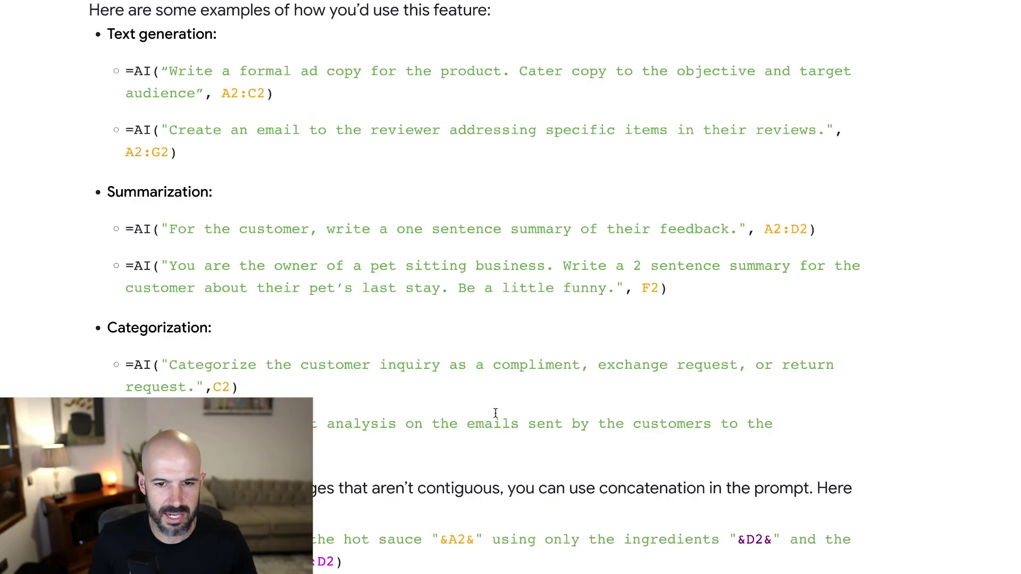
scroll(495, 413, "down", 6)
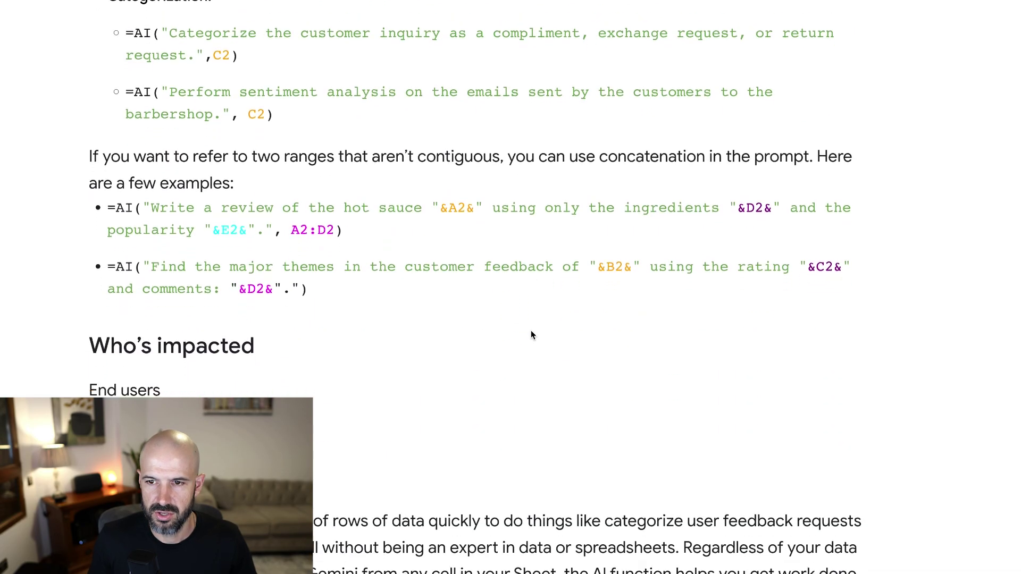
scroll(532, 335, "down", 1)
scroll(325, 256, "down", 11)
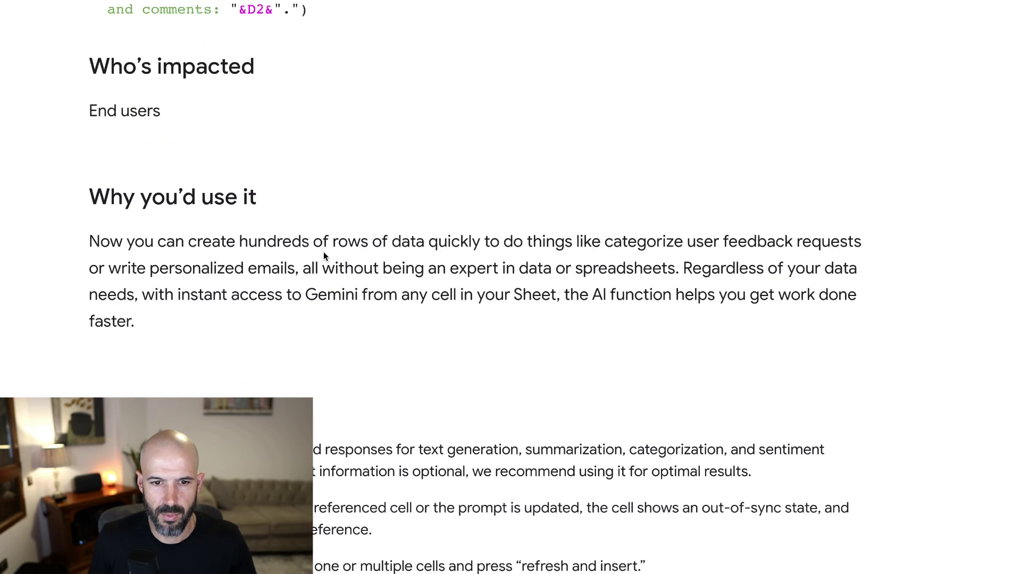
scroll(346, 301, "down", 10)
scroll(346, 301, "up", 20)
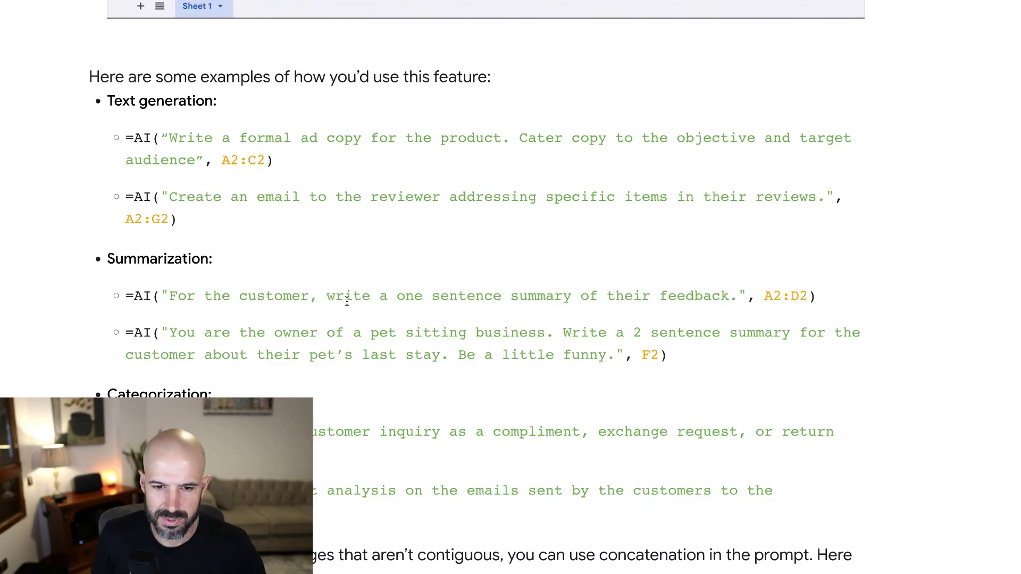
scroll(346, 301, "up", 15)
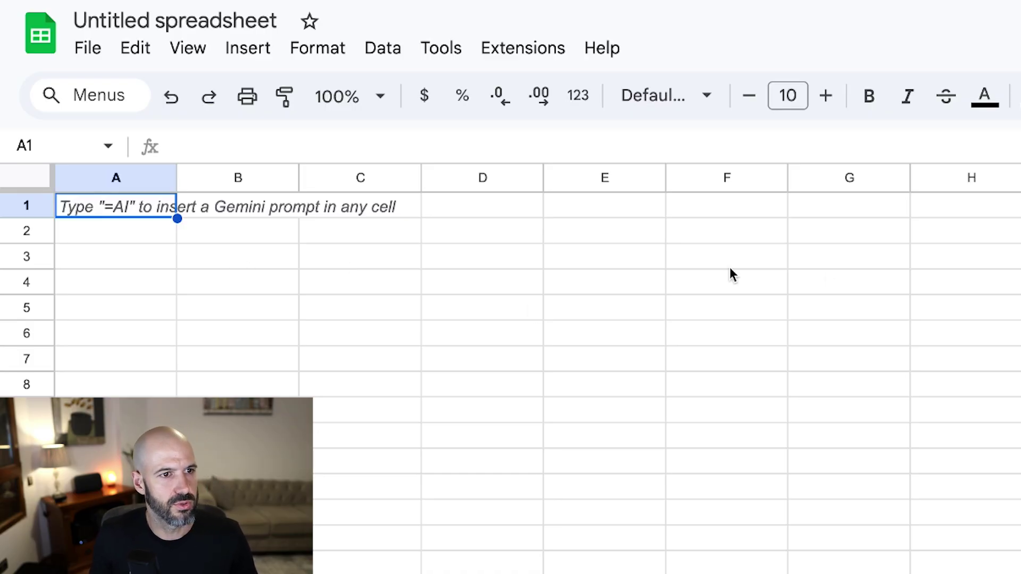
Step: Select cell A2 in the blank spreadsheet and bring up the Tables templates panel
left_click(117, 232)
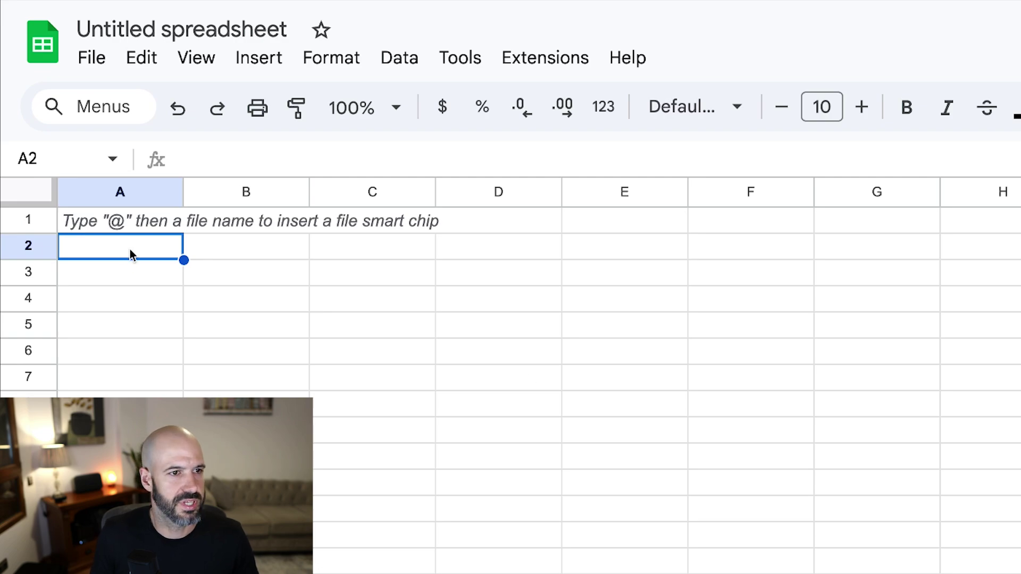
key("ctrl+alt+t")
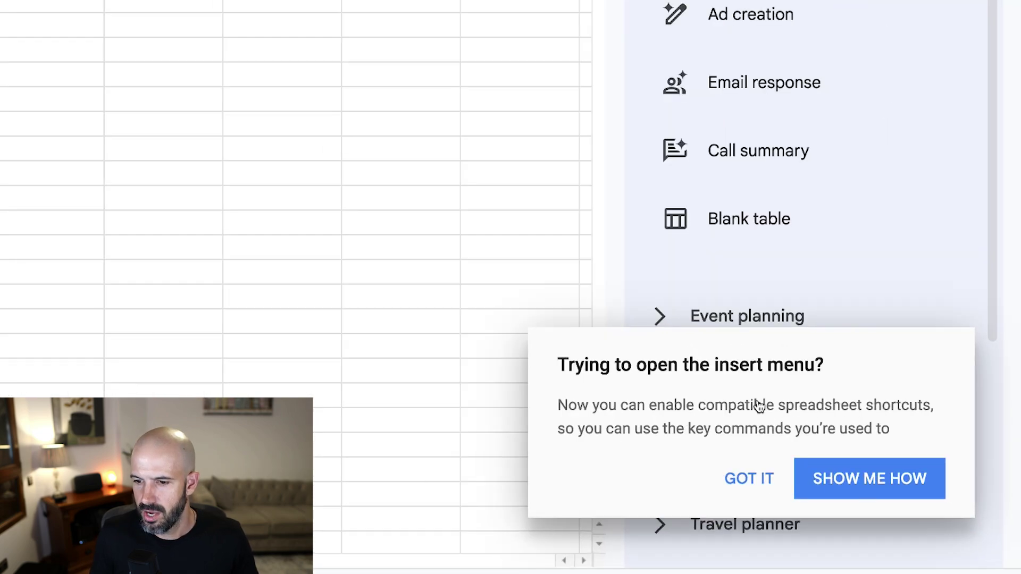
Step: Dismiss the shortcuts tip and insert the Ad creation table template
left_click(751, 479)
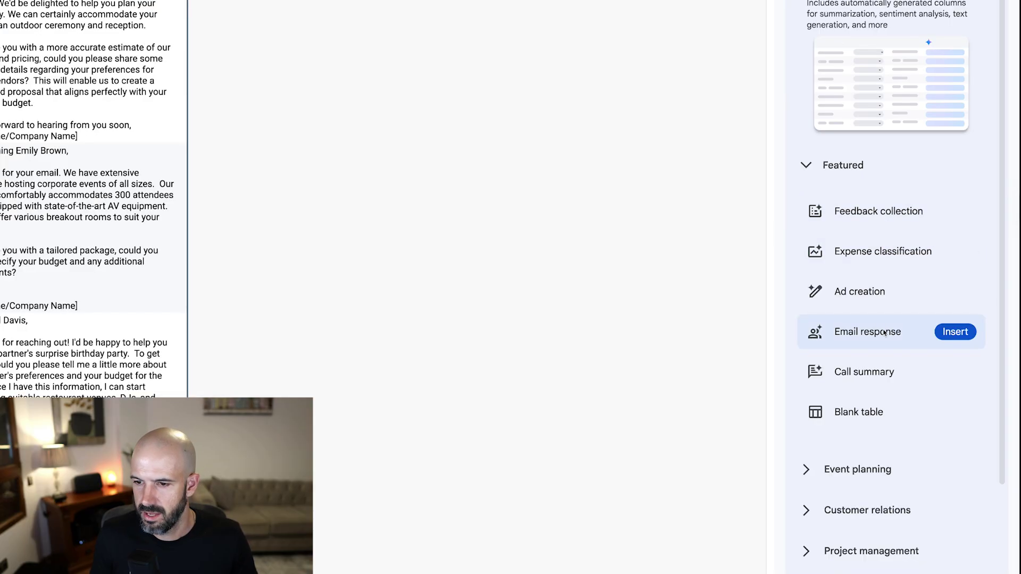
left_click(884, 301)
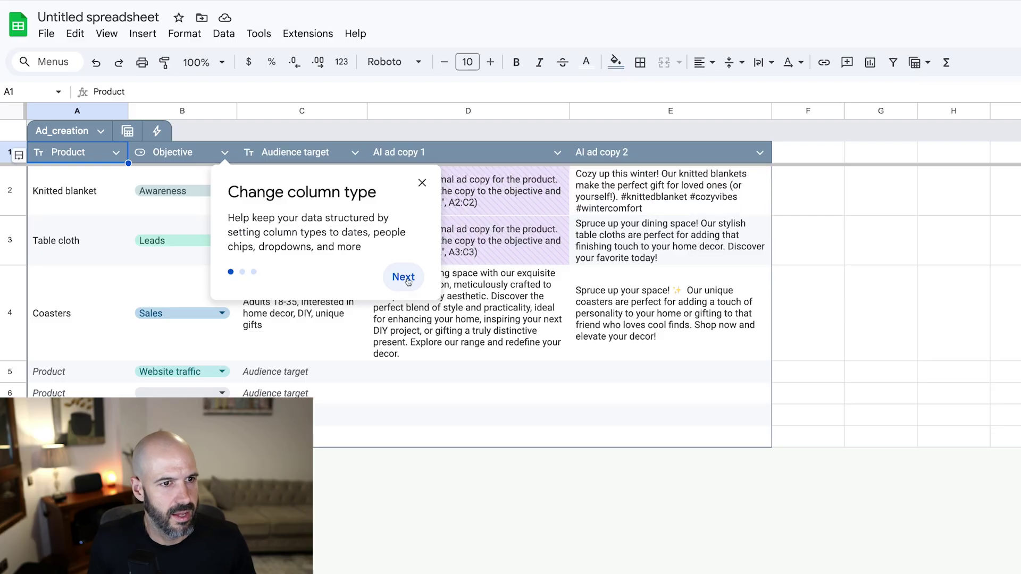
Step: Step through the table tour tips to its end and close it
left_click(407, 282)
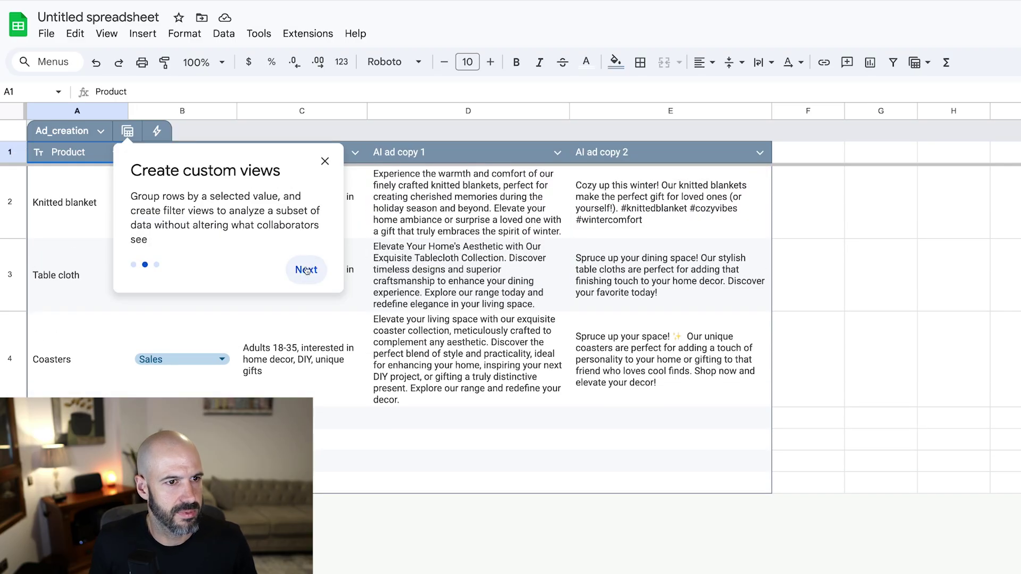
left_click(306, 270)
left_click(279, 243)
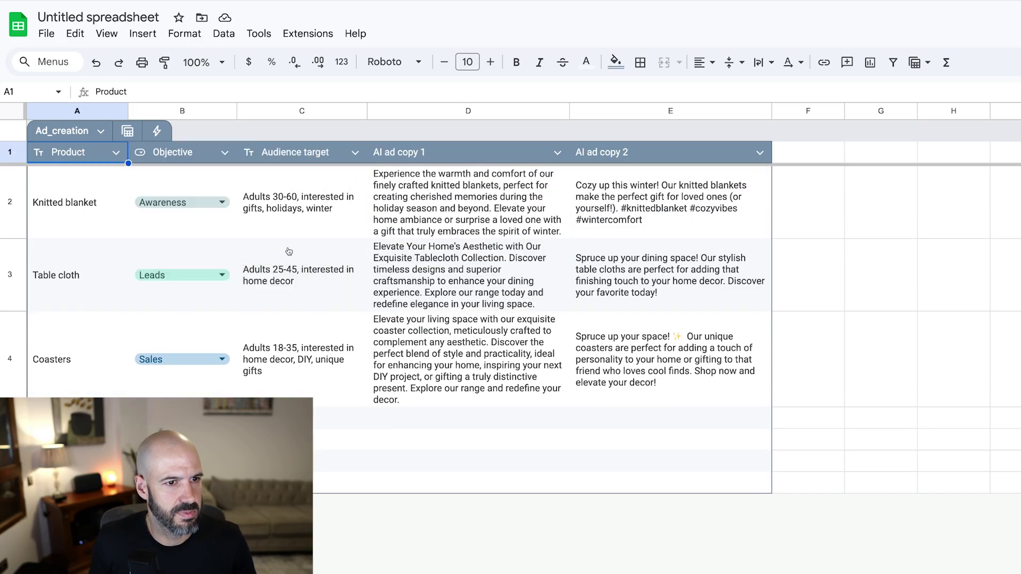
Step: Check the AI ad copy 2 formula in E2, then start a formula with '=' in F2
left_click(640, 519)
key("Right")
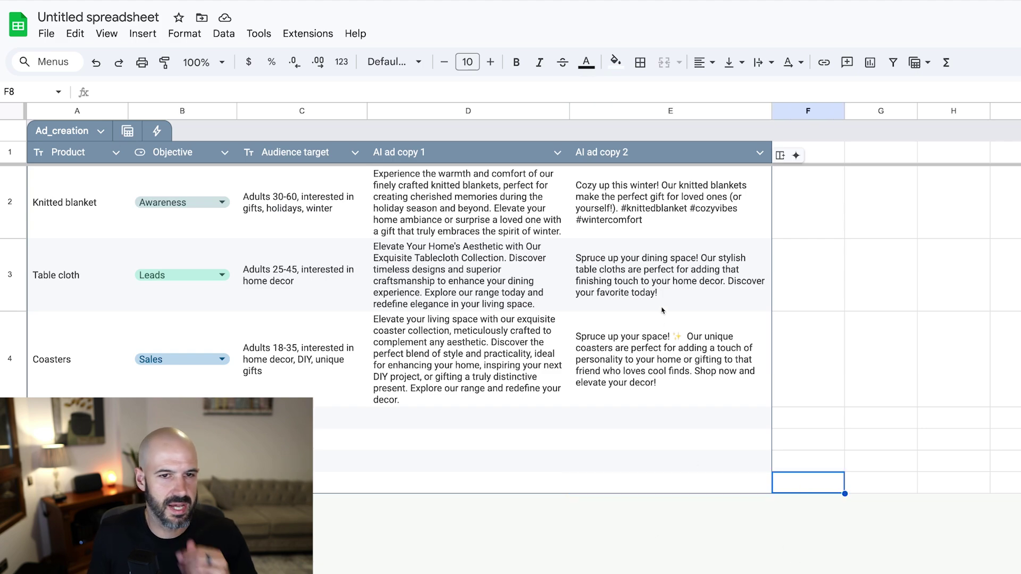
left_click(664, 210)
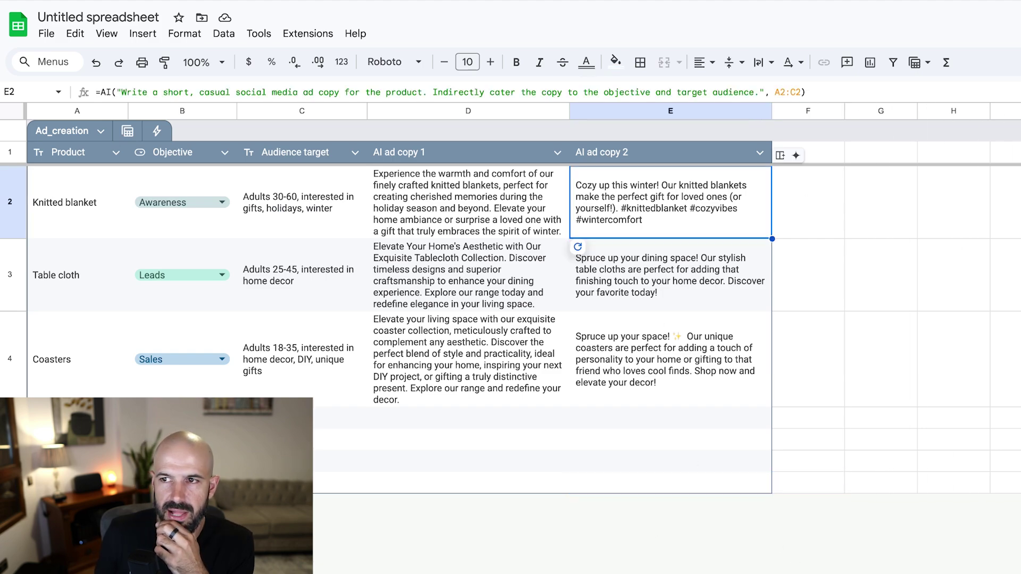
left_click(845, 194)
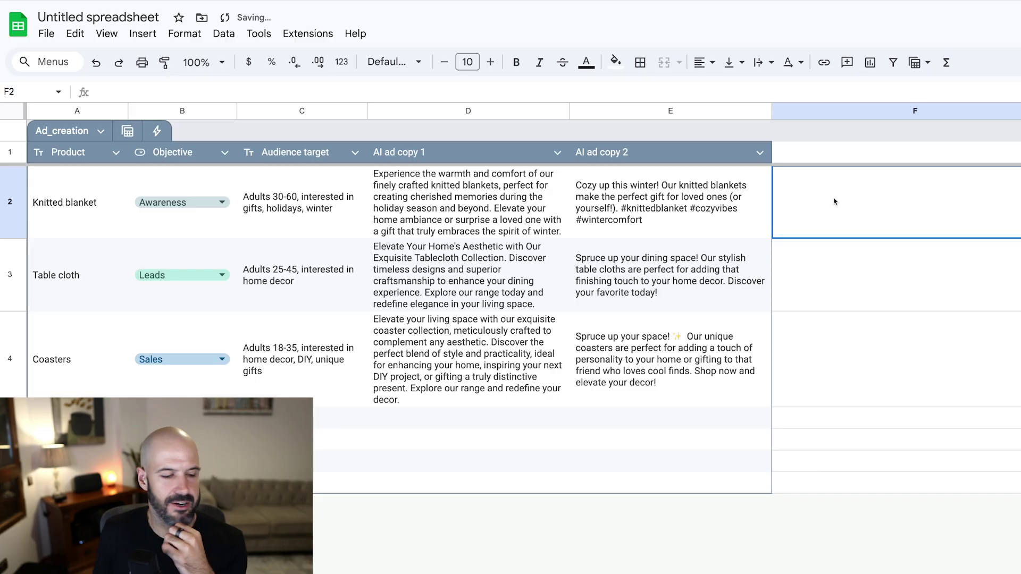
type("=")
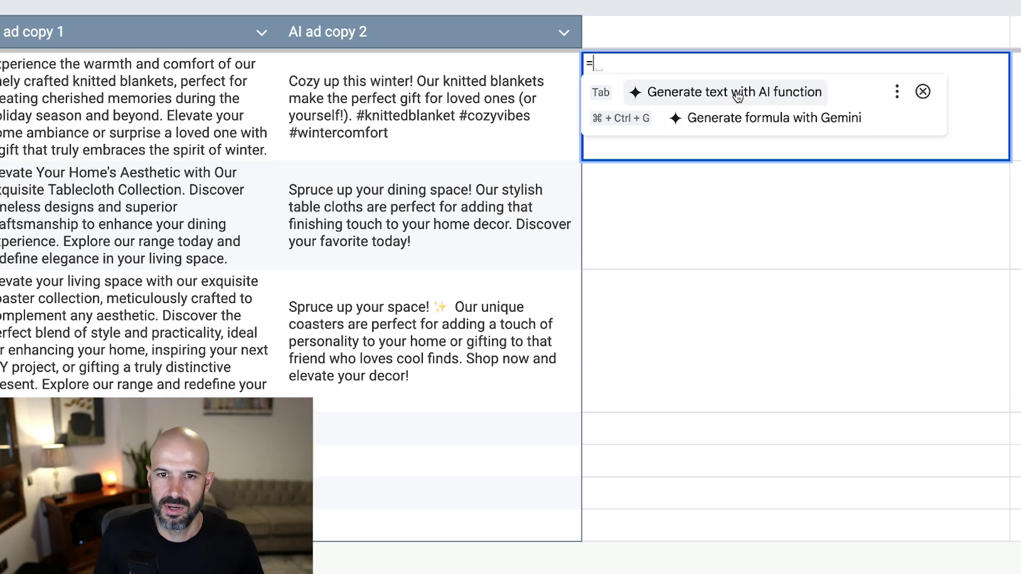
Step: Enter an =AI formula in F2 with the pasted baby-boomer rewrite prompt and generate results down the column
left_click(737, 94)
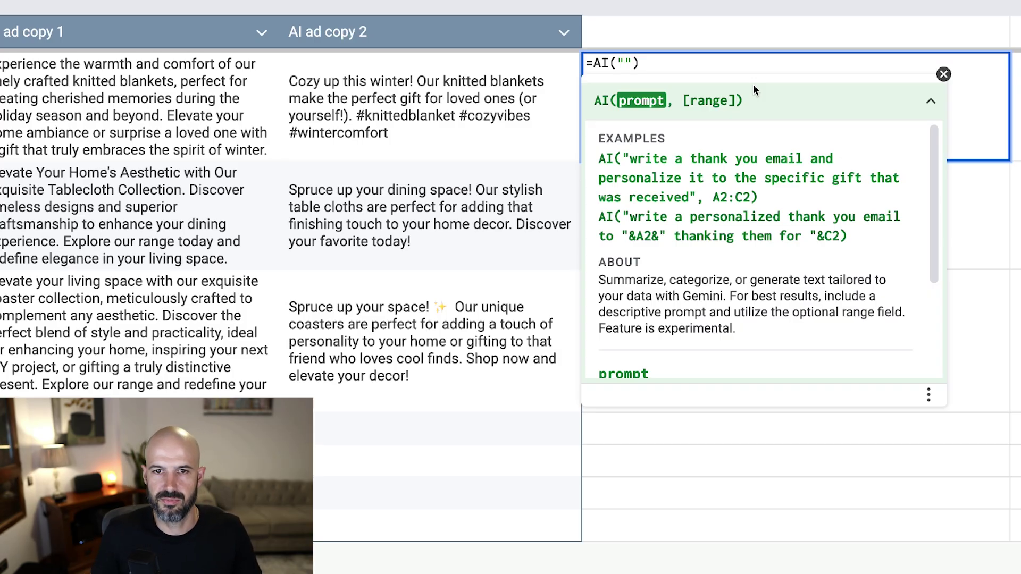
key("ctrl+v")
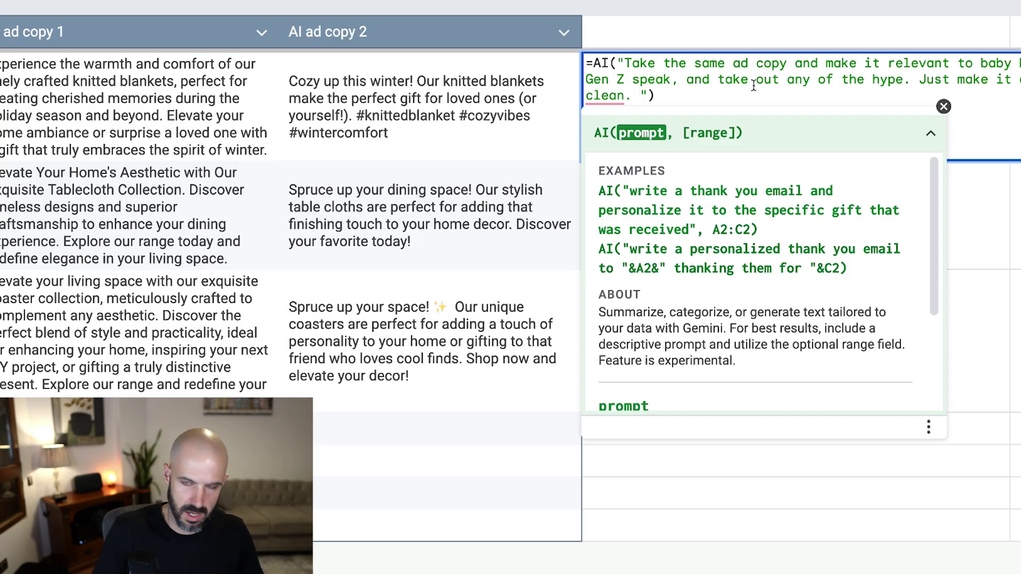
key("Return")
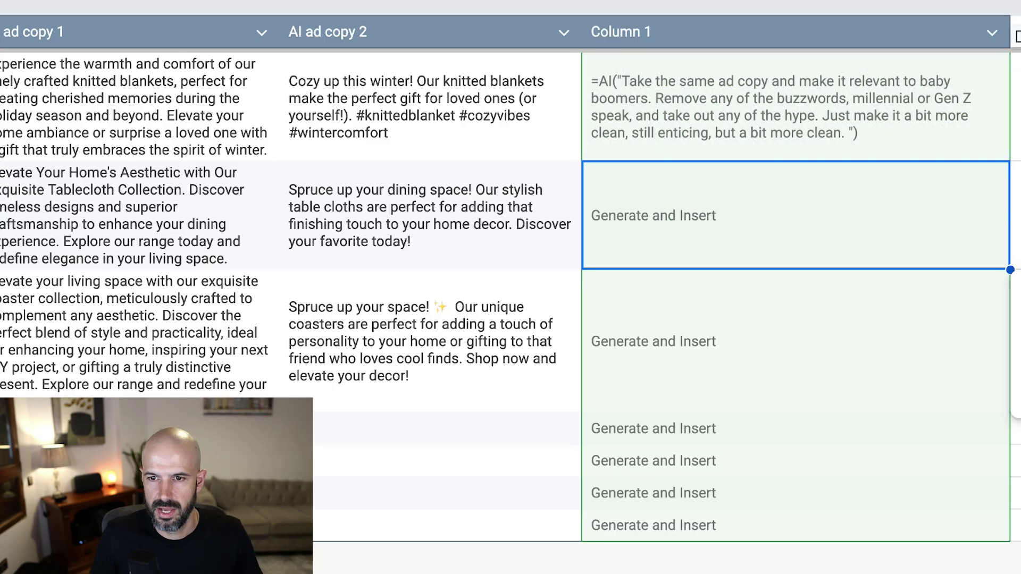
key("ctrl+Return")
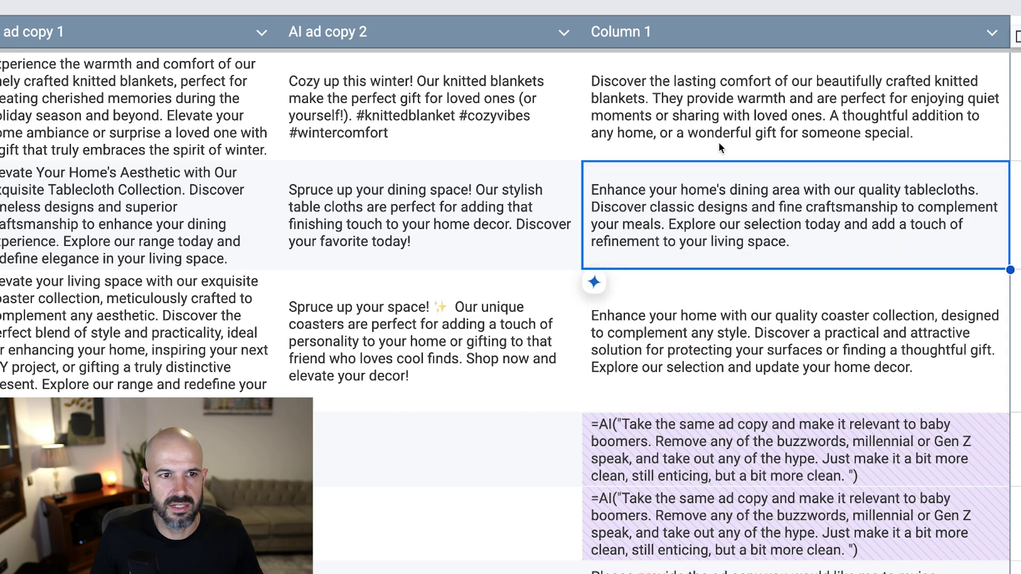
Step: Review Column 1's rewritten copy for the blanket and table cloth rows, plus the generic results in empty rows
left_click(719, 142)
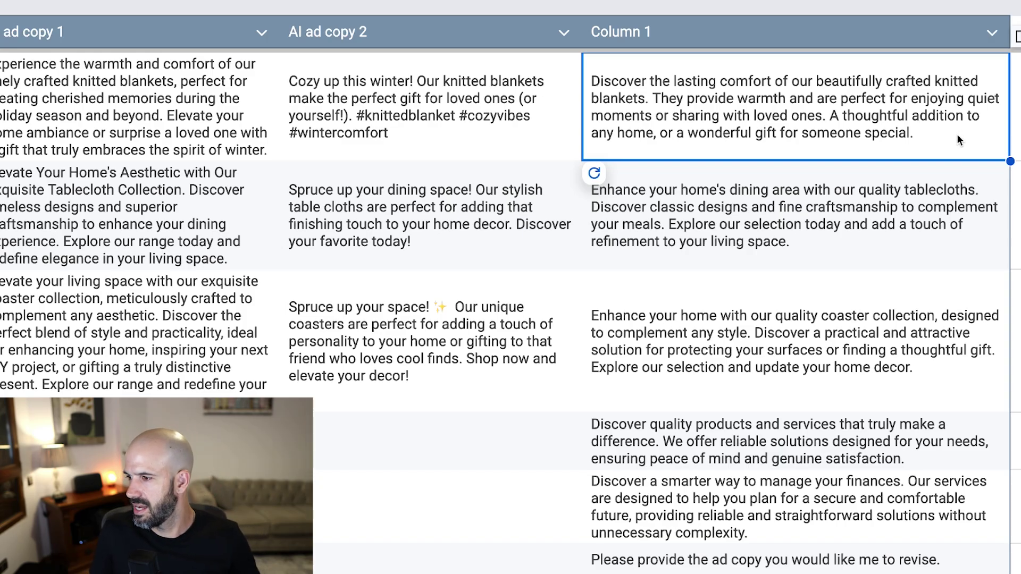
left_click(888, 229)
left_click(806, 433)
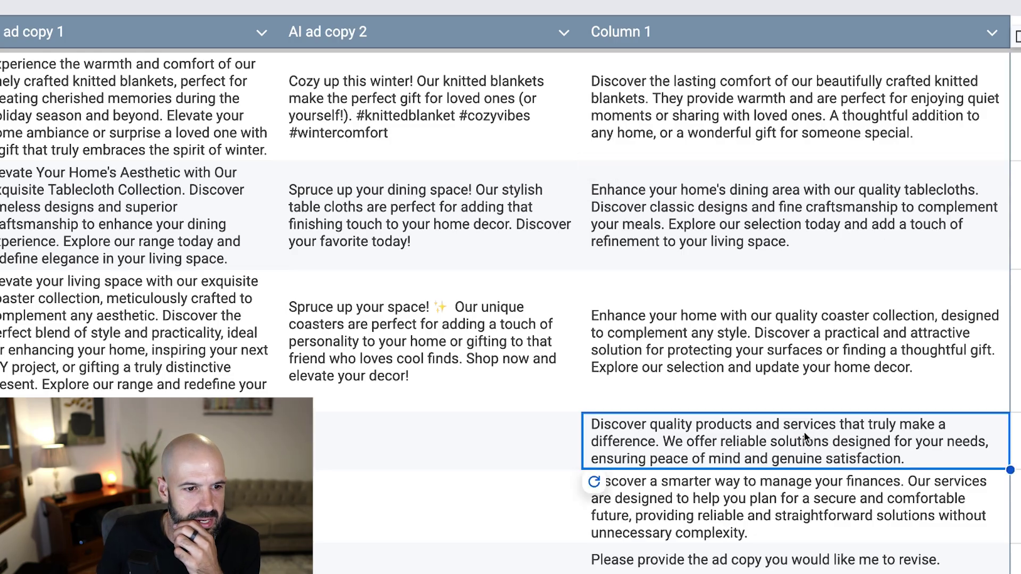
left_click(906, 534)
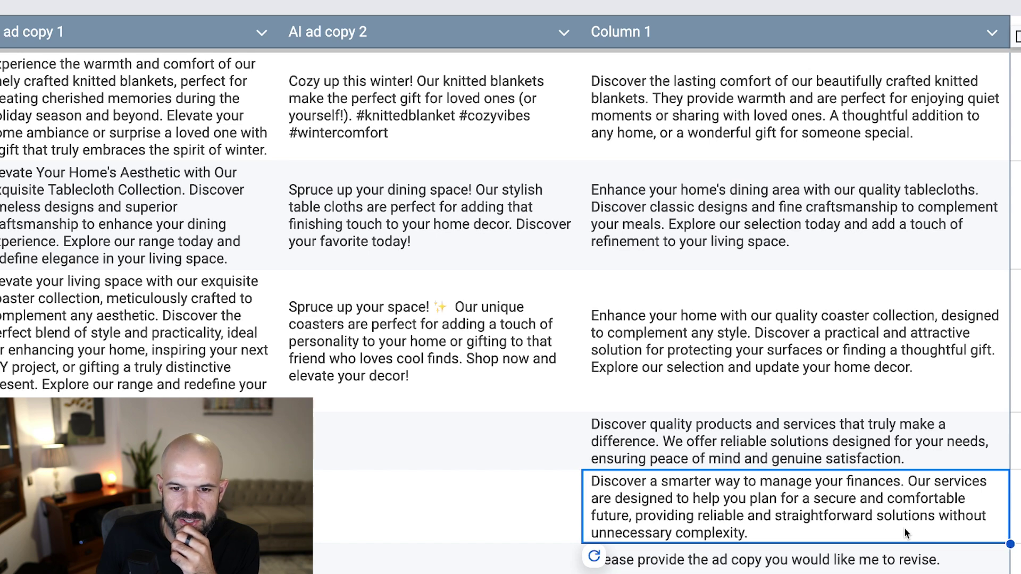
left_click(928, 461)
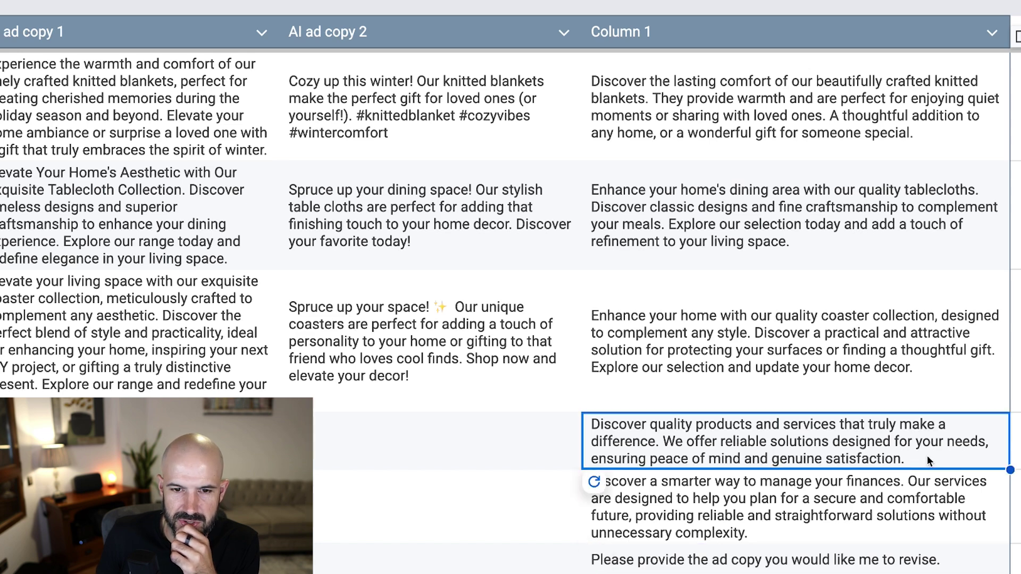
double_click(620, 451)
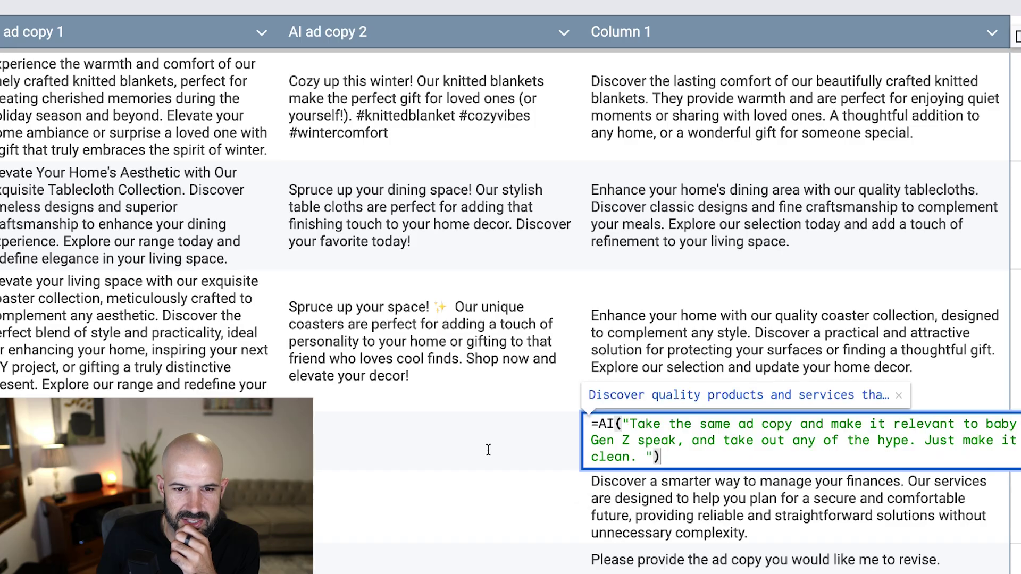
left_click(449, 452)
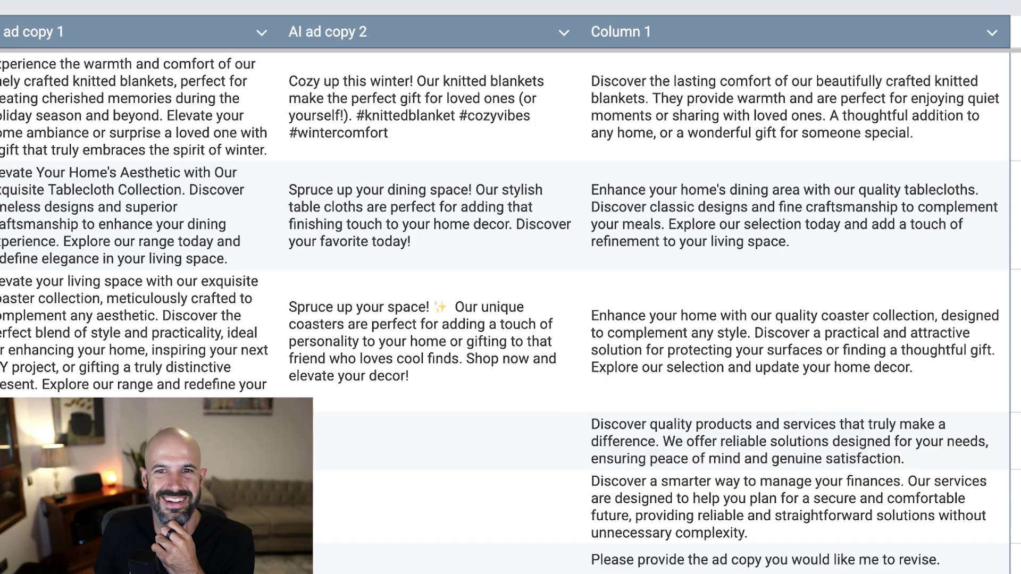